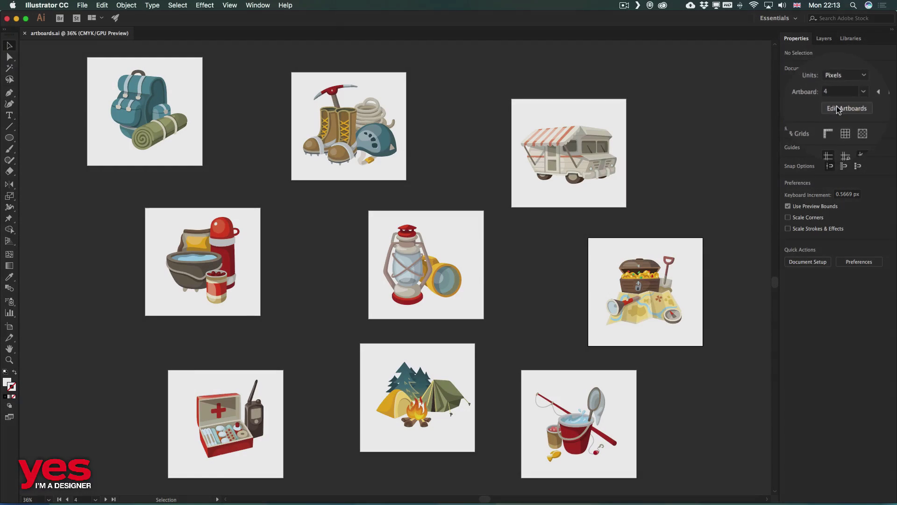
In artboard editing, nudge the camper artboard up and shift the top three artboards together
{"action": "left_click", "coordinate": [826, 108]}
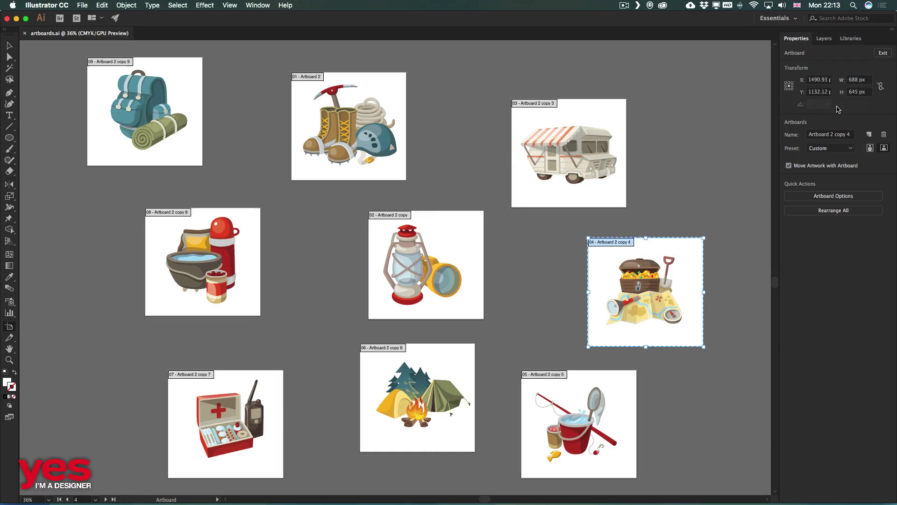
{"action": "left_click_drag", "start_coordinate": [551, 153], "coordinate": [538, 122]}
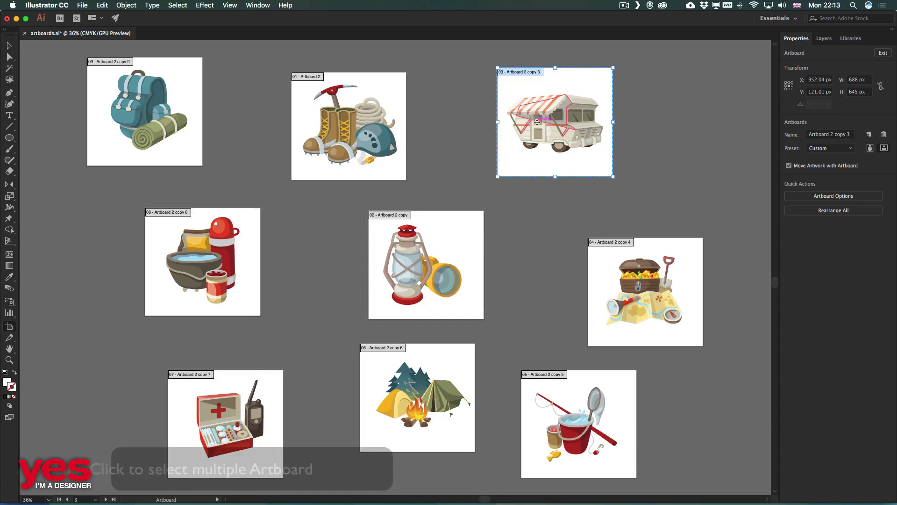
{"action": "left_click", "coordinate": [377, 117], "text": "shift"}
{"action": "left_click", "coordinate": [133, 110], "text": "shift"}
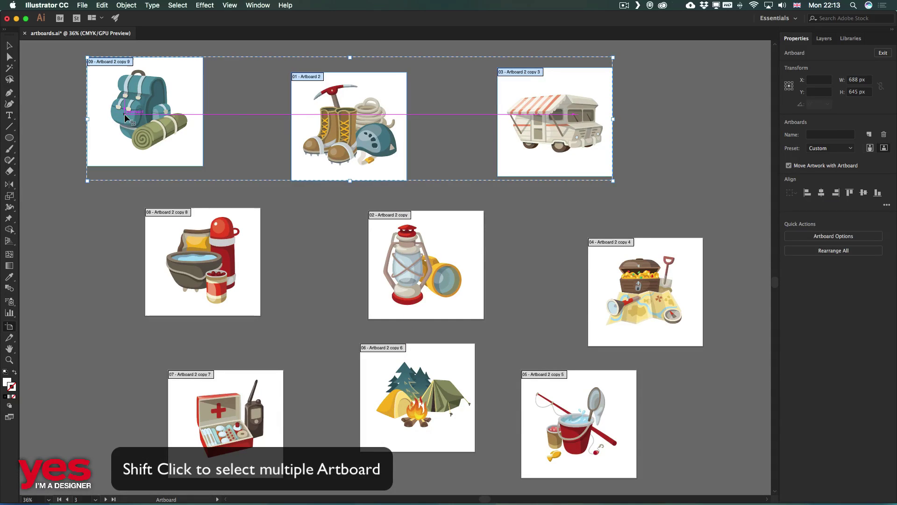
{"action": "mouse_move", "coordinate": [133, 110]}
{"action": "left_mouse_down"}
{"action": "mouse_move", "coordinate": [240, 109]}
{"action": "mouse_move", "coordinate": [148, 108]}
{"action": "left_mouse_up"}
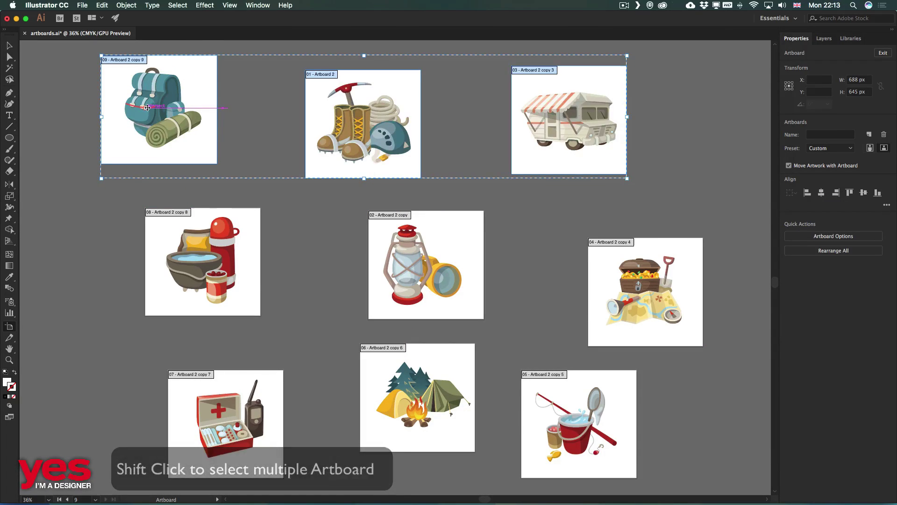
Marquee-select all nine camping artboards and nudge them slightly
{"action": "left_click_drag", "start_coordinate": [68, 93], "coordinate": [701, 467]}
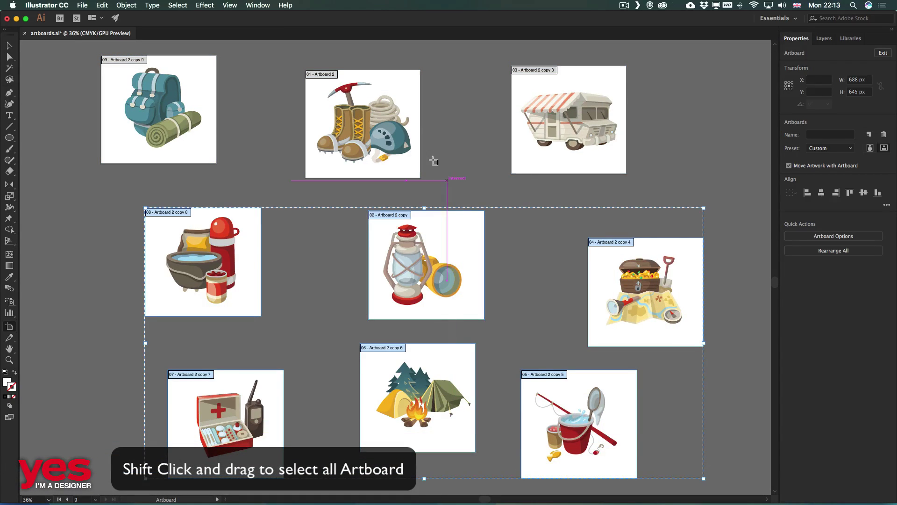
{"action": "left_click_drag", "start_coordinate": [673, 124], "coordinate": [159, 123]}
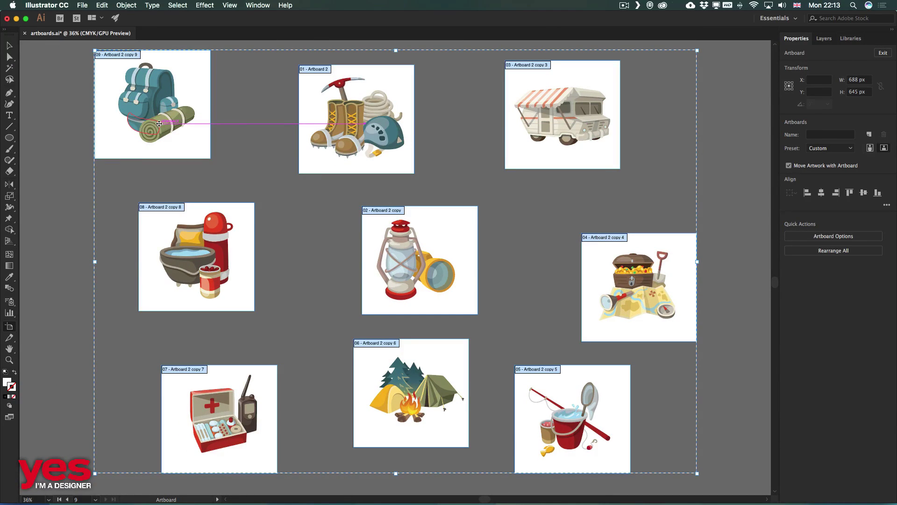
{"action": "left_click_drag", "start_coordinate": [159, 123], "coordinate": [159, 123]}
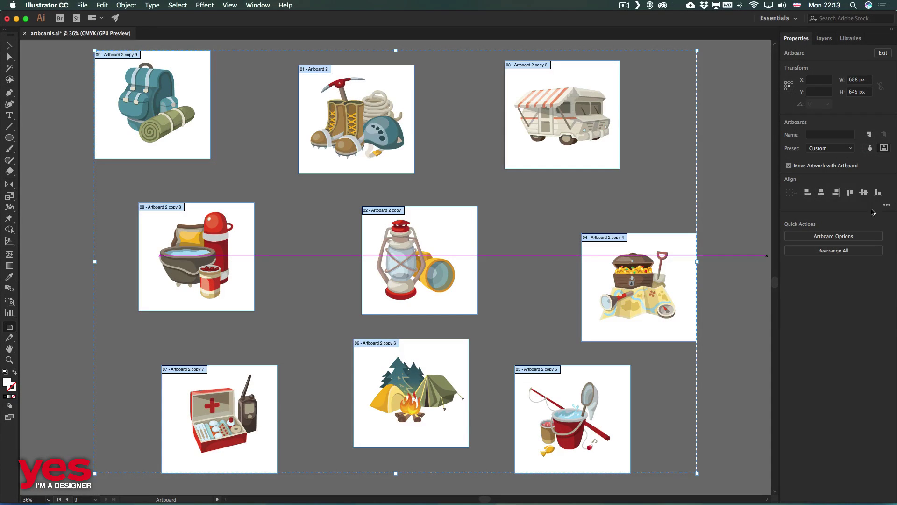
In Rearrange All Artboards, compare layouts and settle on Grid by Row, 3 columns, 40 px spacing
{"action": "left_click", "coordinate": [834, 251]}
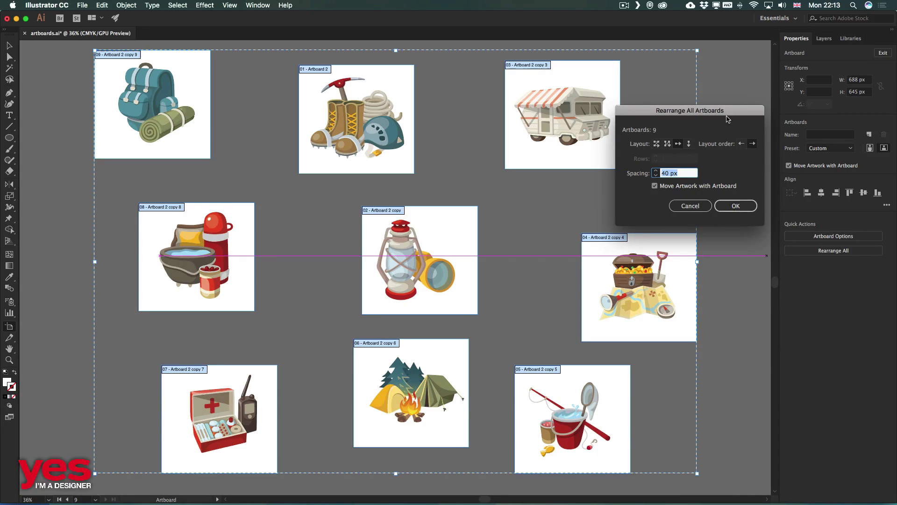
{"action": "left_click_drag", "start_coordinate": [647, 116], "coordinate": [540, 120]}
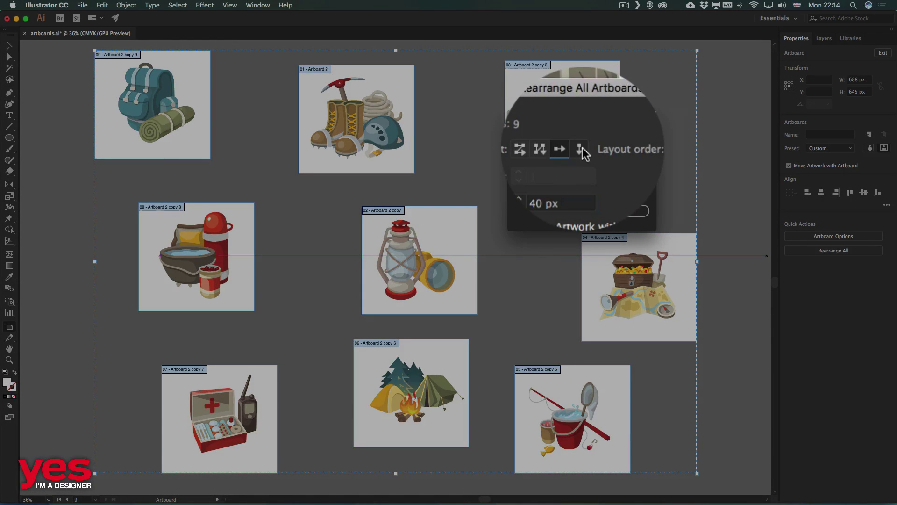
{"action": "left_click", "coordinate": [581, 149]}
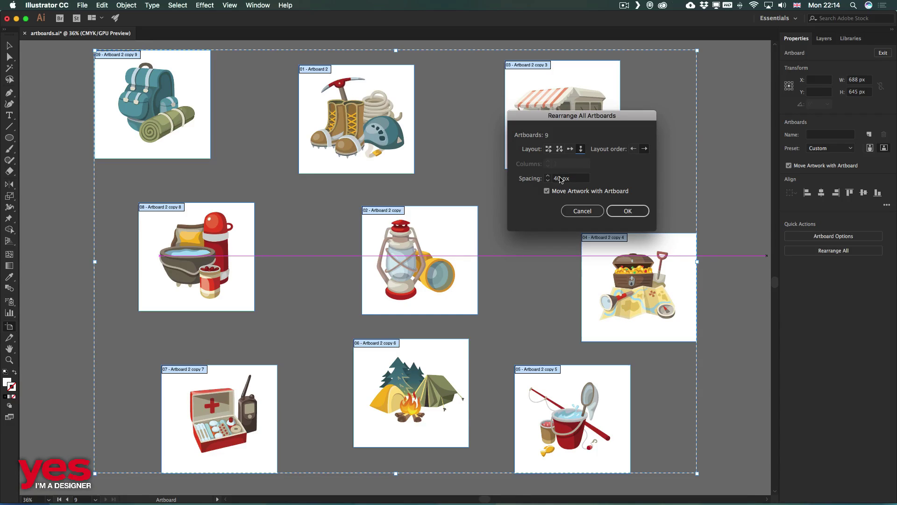
{"action": "left_click", "coordinate": [549, 149]}
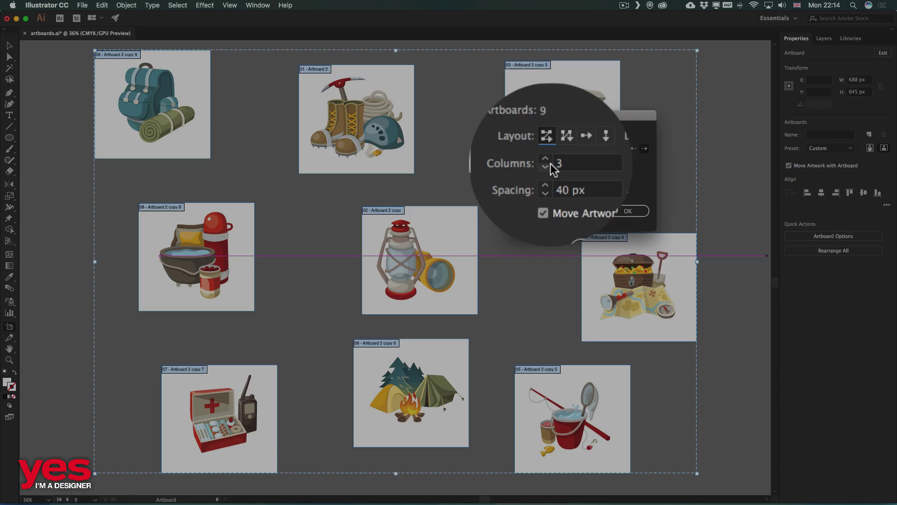
{"action": "left_click", "coordinate": [559, 148]}
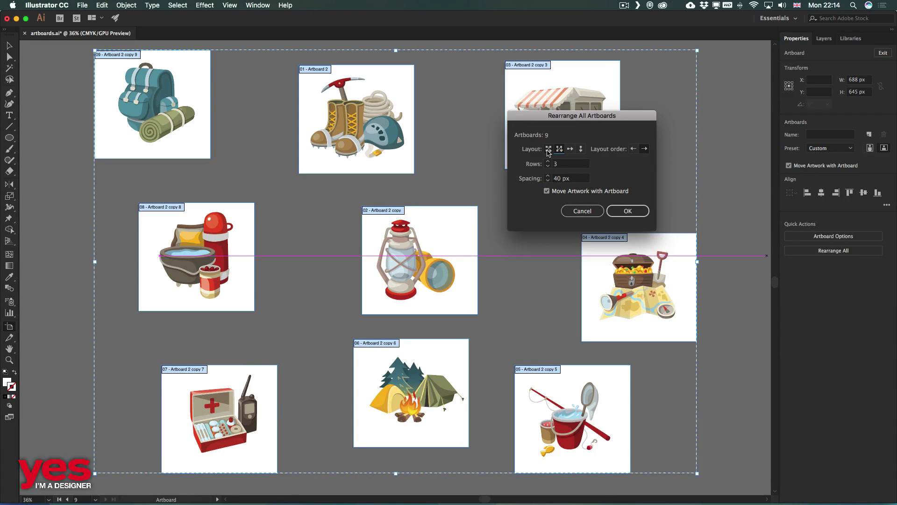
{"action": "left_click", "coordinate": [548, 149]}
Apply the 3-column grid, exit artboard editing, and fit all nine artboards in view
{"action": "left_click", "coordinate": [617, 210]}
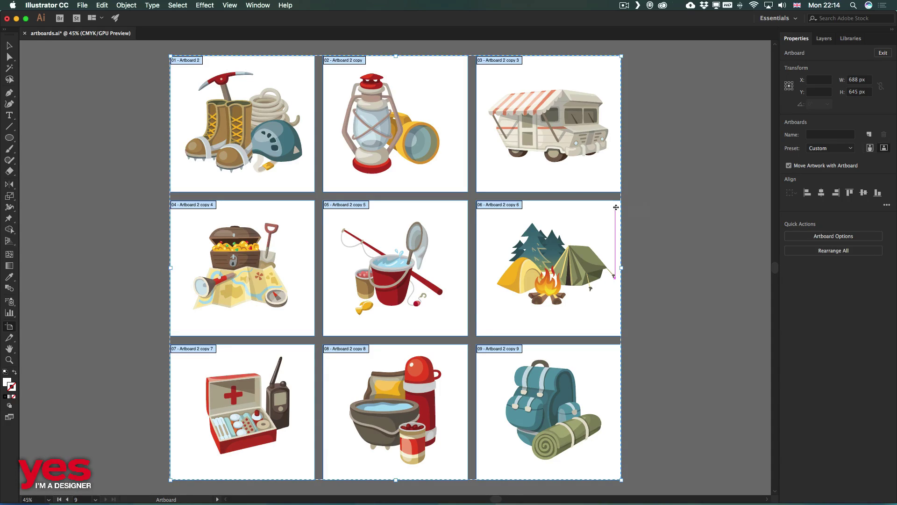
{"action": "key", "text": "v"}
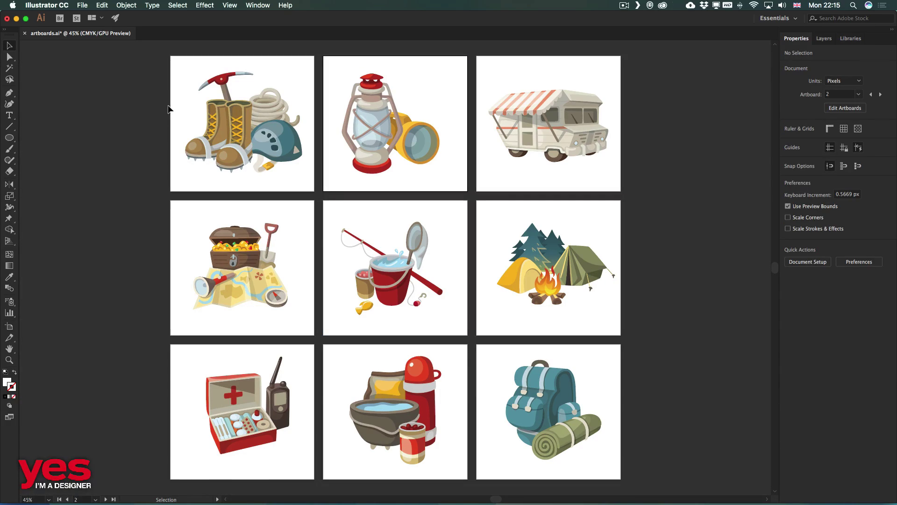
{"action": "left_click", "coordinate": [411, 131]}
{"action": "key", "text": "super+equal"}
{"action": "key", "text": "super+equal"}
{"action": "key", "text": "super+equal"}
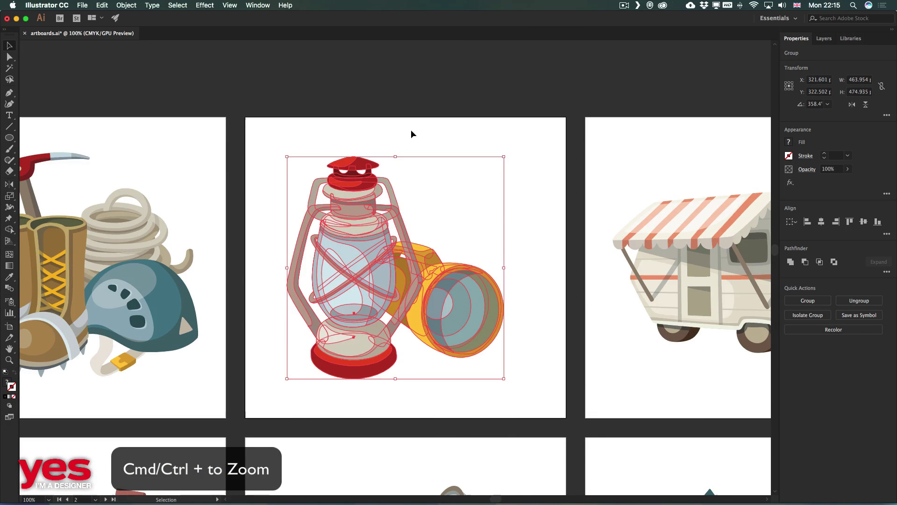
{"action": "left_click", "coordinate": [423, 83]}
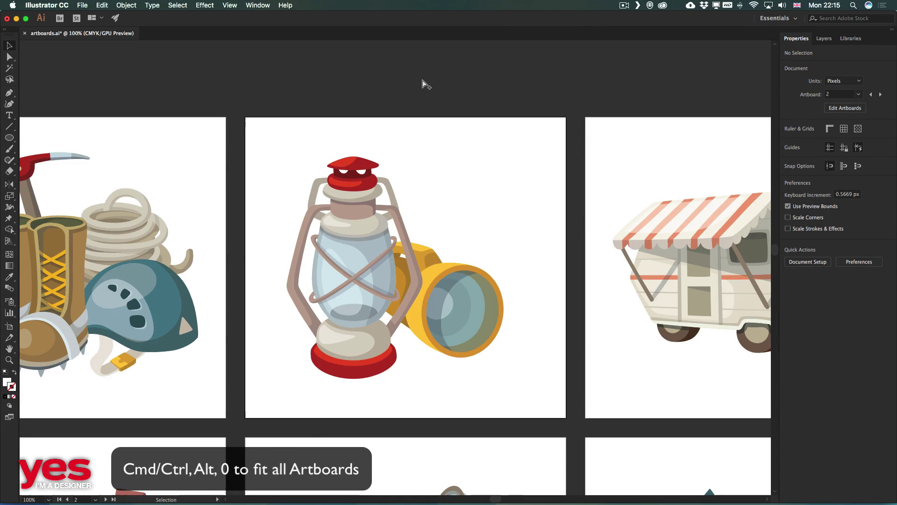
{"action": "key", "text": "super+alt+0"}
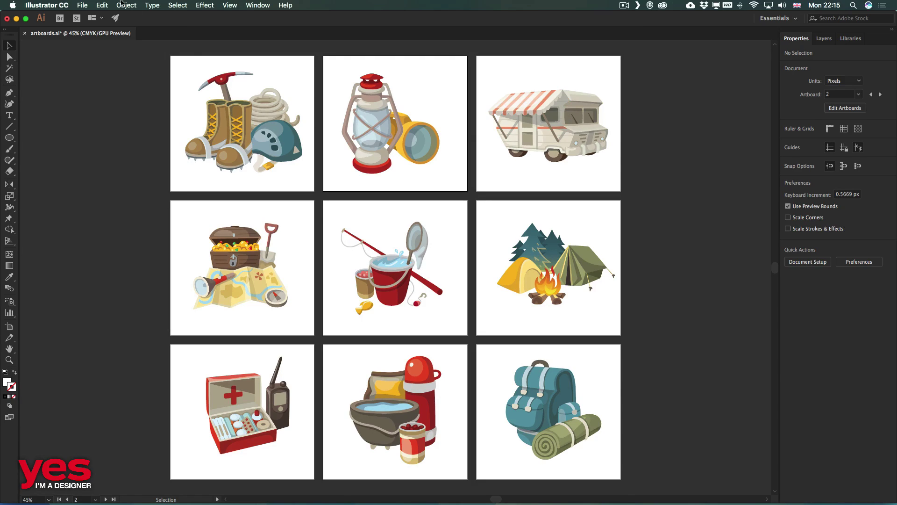
Glance at the File > Export menu, dismiss it, and bring up the Window menu
{"action": "left_click", "coordinate": [84, 5]}
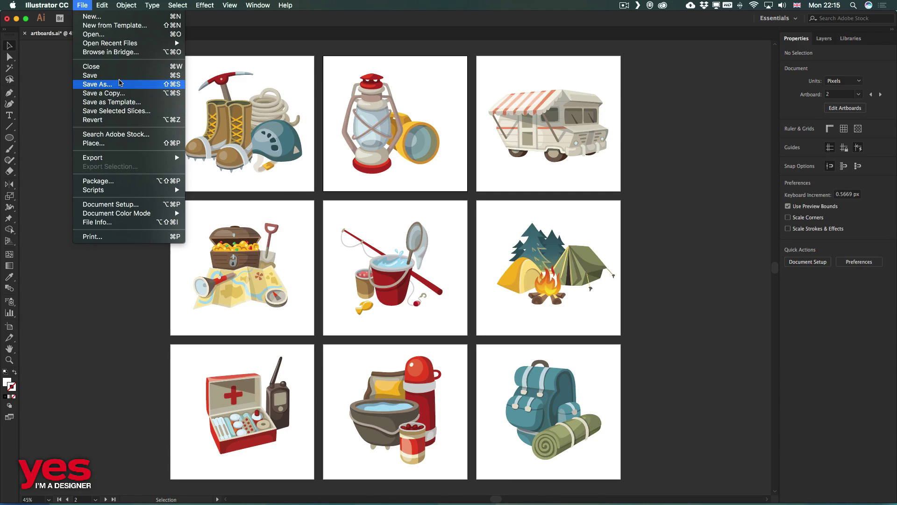
{"action": "mouse_move", "coordinate": [141, 158]}
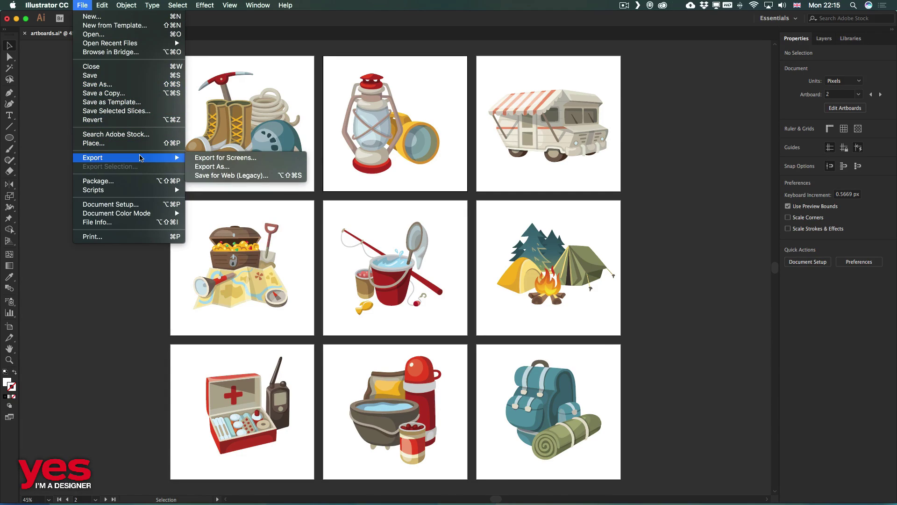
{"action": "left_click", "coordinate": [726, 157]}
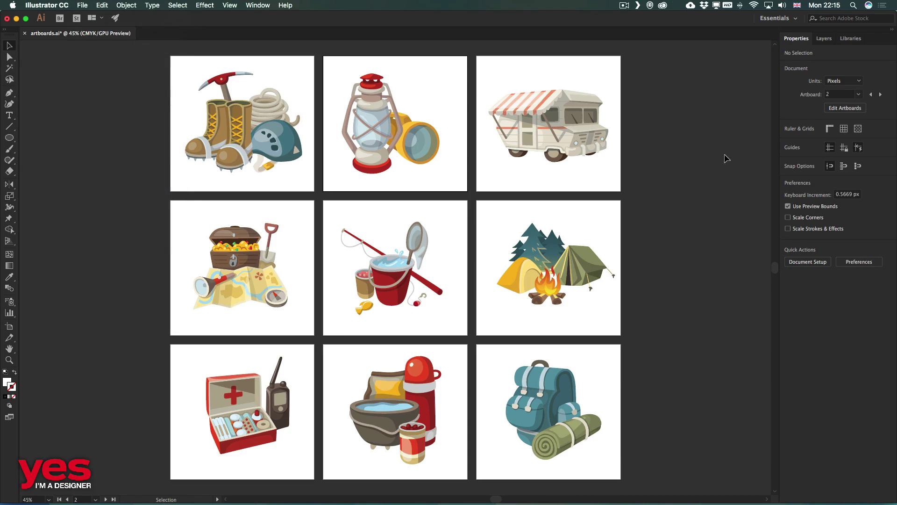
{"action": "left_click", "coordinate": [259, 6]}
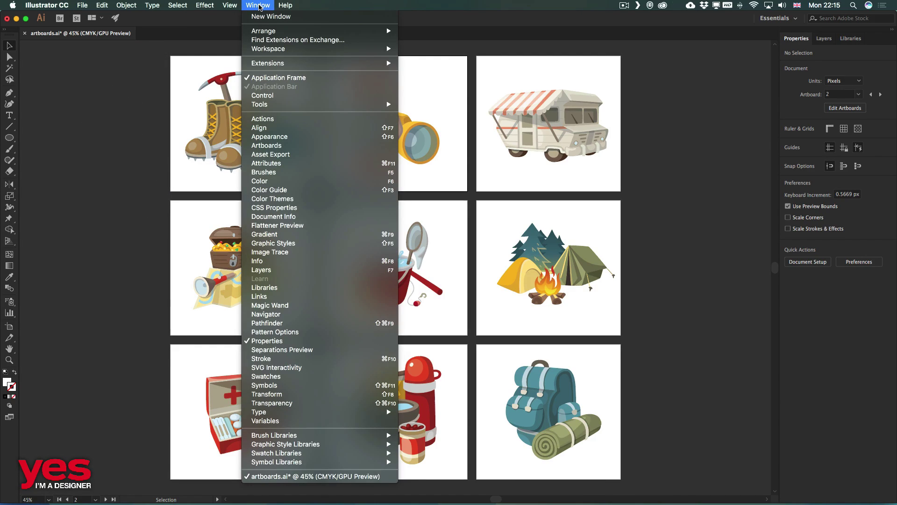
Float the Asset Export panel beside the artboards, close the Artboards panel, and select the camper
{"action": "left_click", "coordinate": [296, 154]}
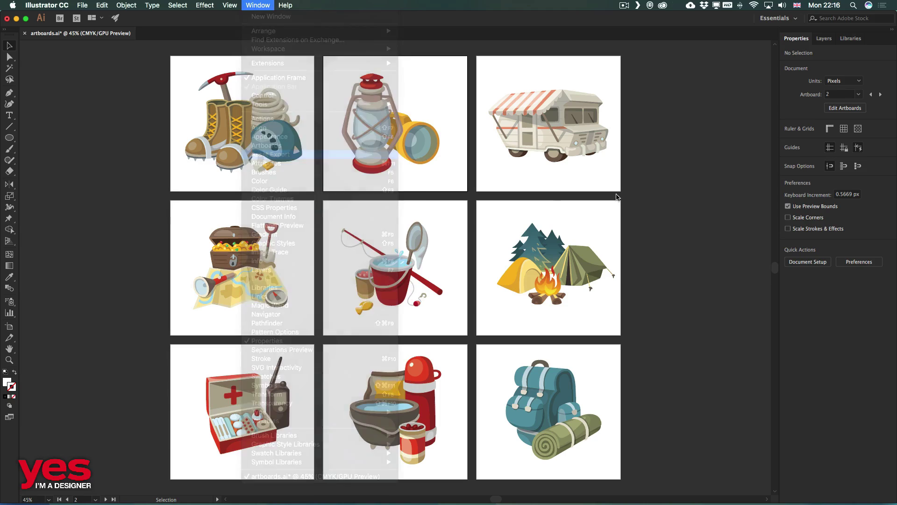
{"action": "left_click_drag", "start_coordinate": [453, 157], "coordinate": [673, 136]}
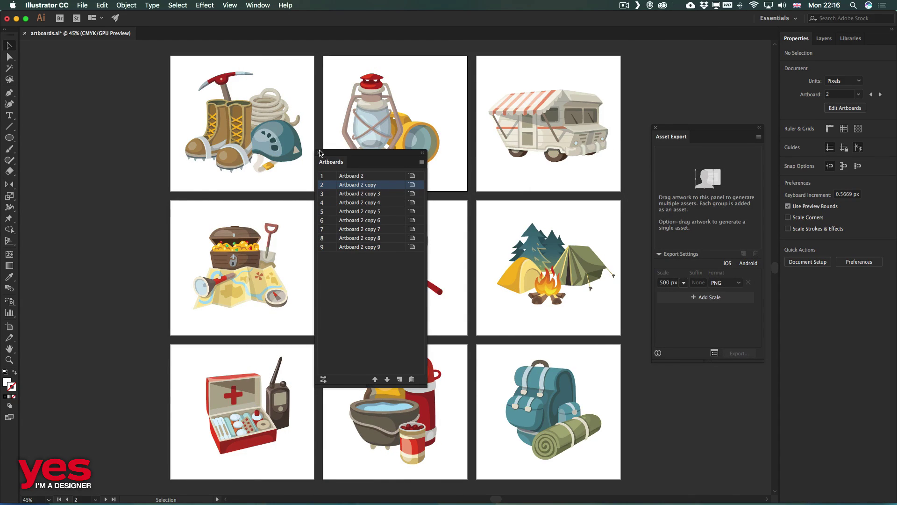
{"action": "left_click", "coordinate": [318, 152]}
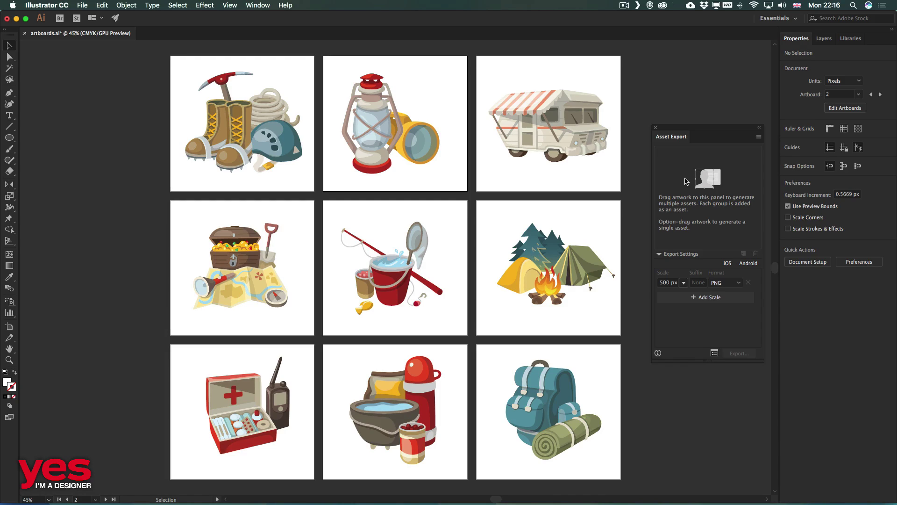
{"action": "left_click_drag", "start_coordinate": [481, 79], "coordinate": [613, 171]}
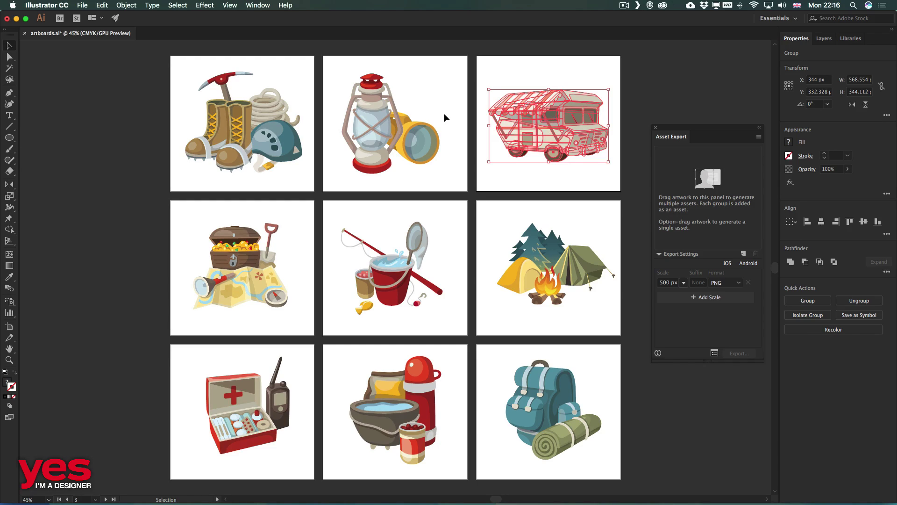
Select all artwork and drag it into Asset Export as Assets 1–9, dismissing the tip
{"action": "key", "text": "a"}
{"action": "key", "text": "super+a"}
{"action": "key", "text": "v"}
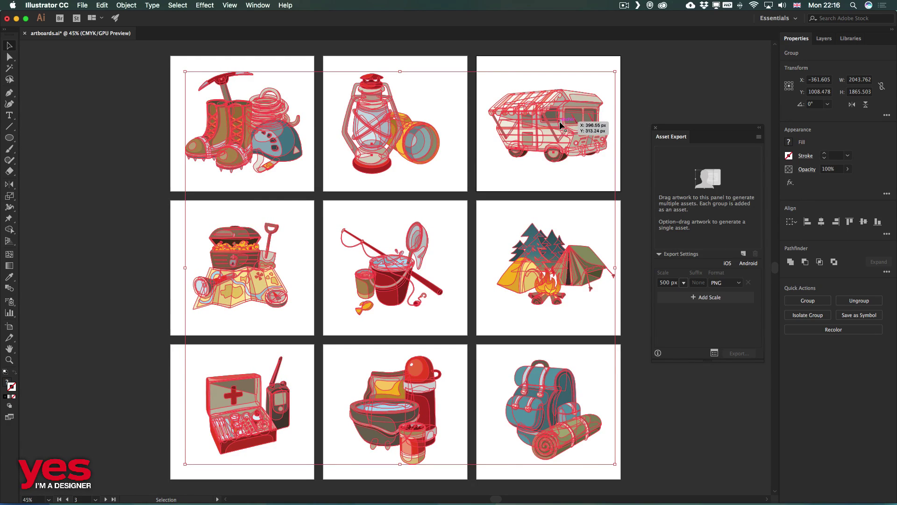
{"action": "left_click_drag", "start_coordinate": [561, 125], "coordinate": [681, 172]}
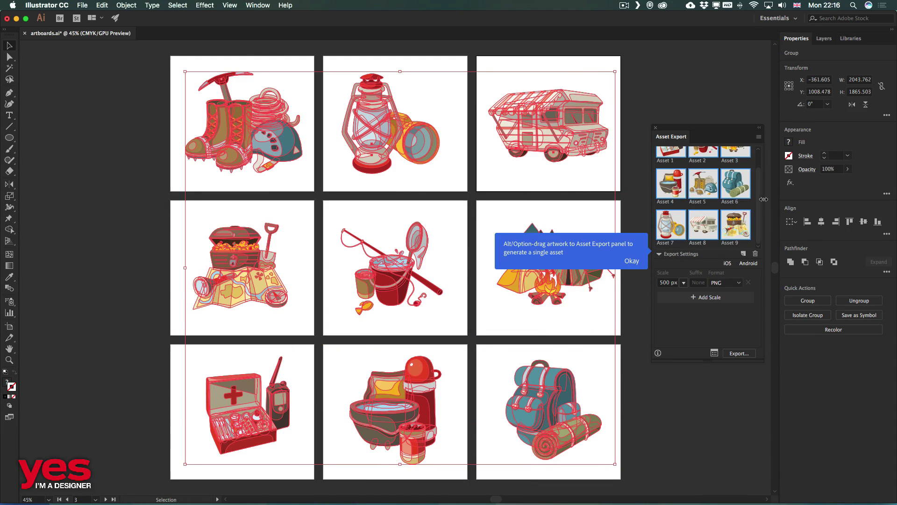
{"action": "left_click_drag", "start_coordinate": [760, 172], "coordinate": [753, 219]}
{"action": "left_click", "coordinate": [632, 262]}
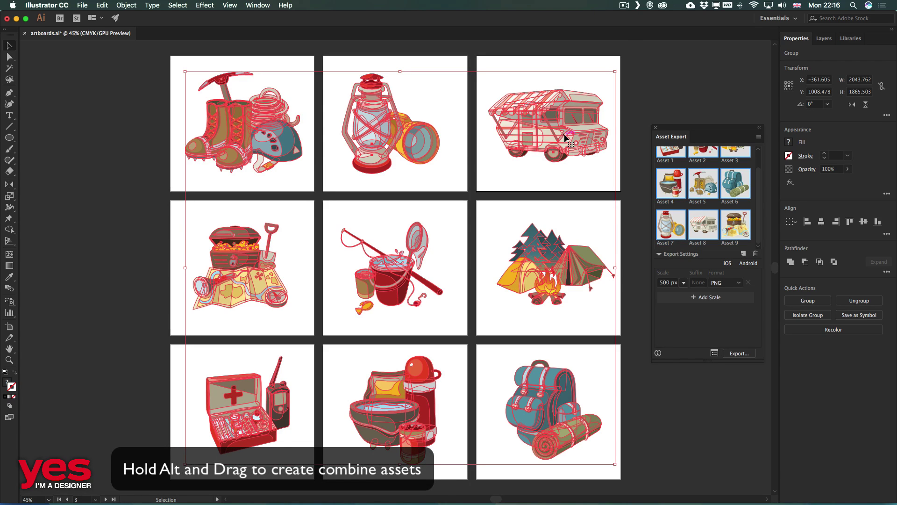
Option-drag all artwork into Asset Export as combined Asset 10, then deselect
{"action": "left_click_drag", "start_coordinate": [563, 134], "coordinate": [688, 197]}
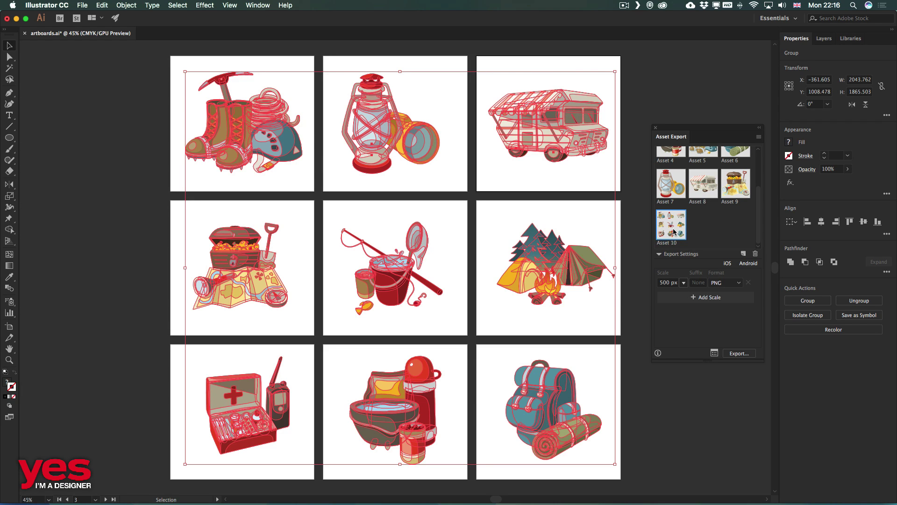
{"action": "left_click", "coordinate": [631, 191]}
{"action": "left_click_drag", "start_coordinate": [758, 206], "coordinate": [758, 162]}
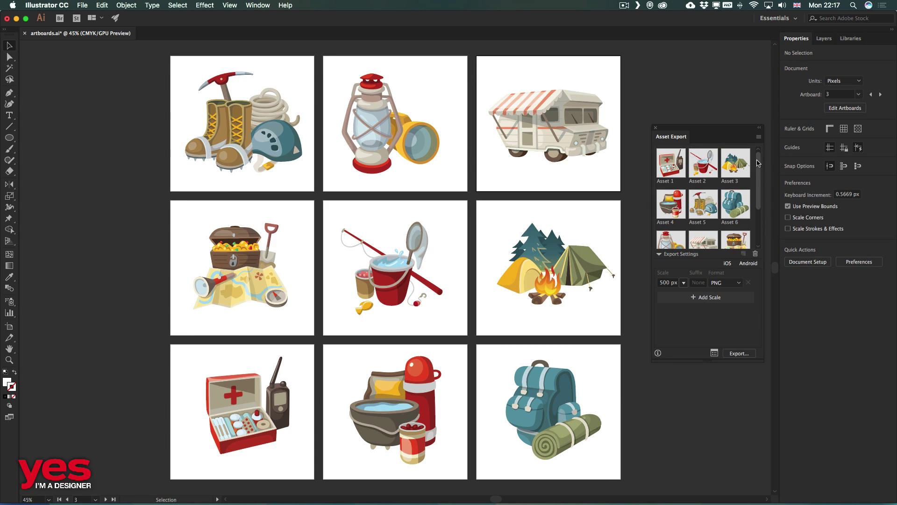